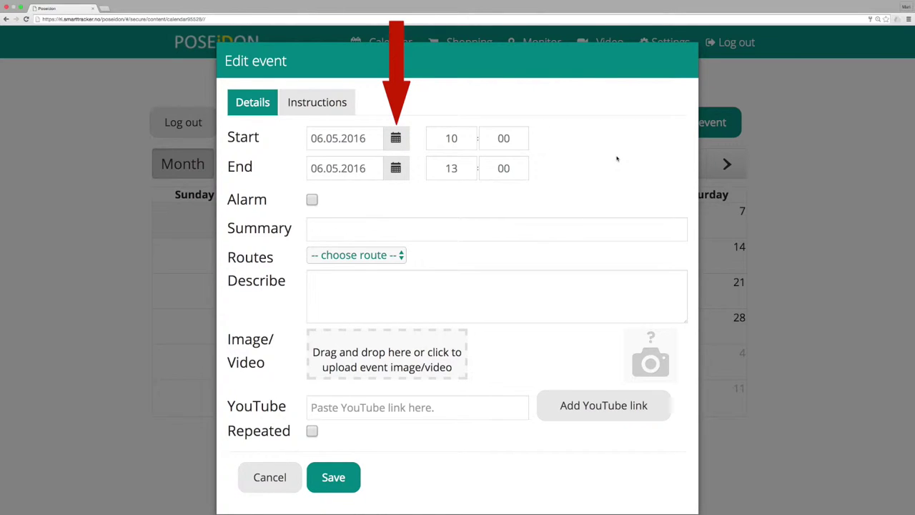
Schedule the event on 13.05.2016 with a start time of 14:00 and an end time of 17:00.
left_click(402, 140)
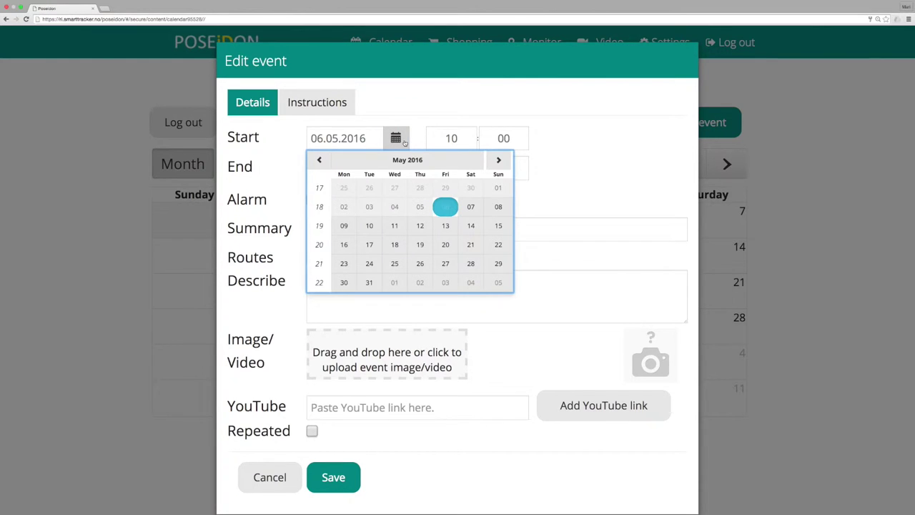
left_click(447, 225)
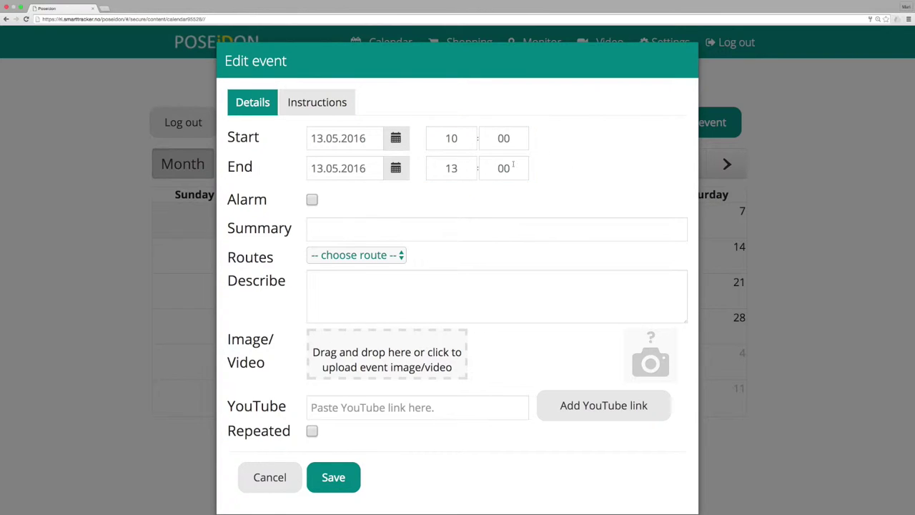
left_click(436, 138)
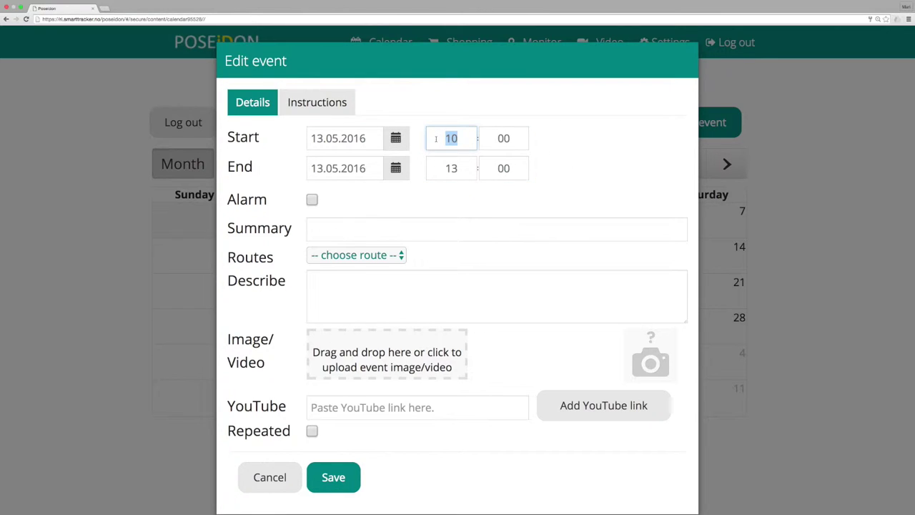
type("14")
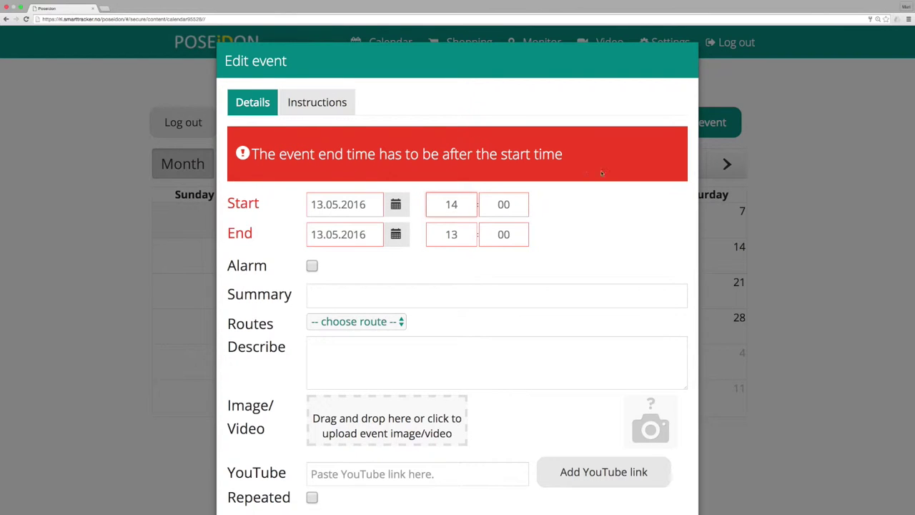
left_click(447, 235)
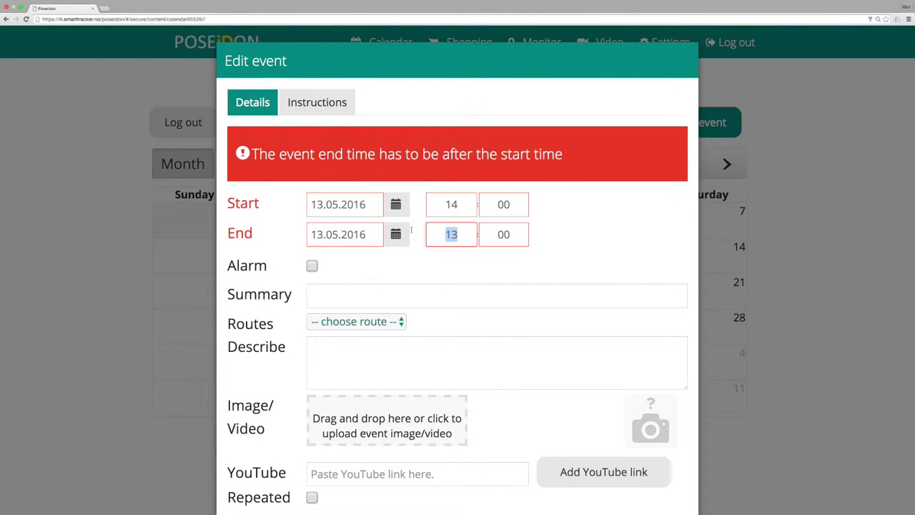
type("17")
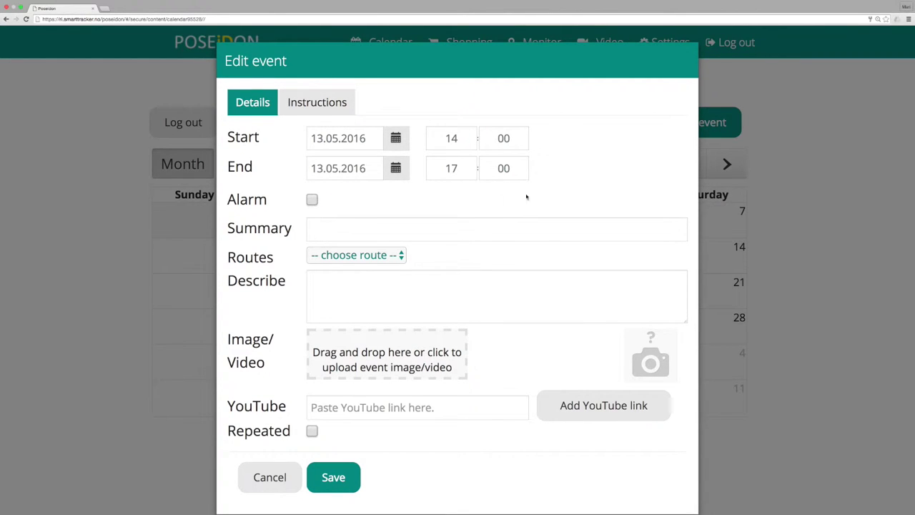
Enable an alarm for the event and set it to 10 minutes before the start.
left_click(312, 200)
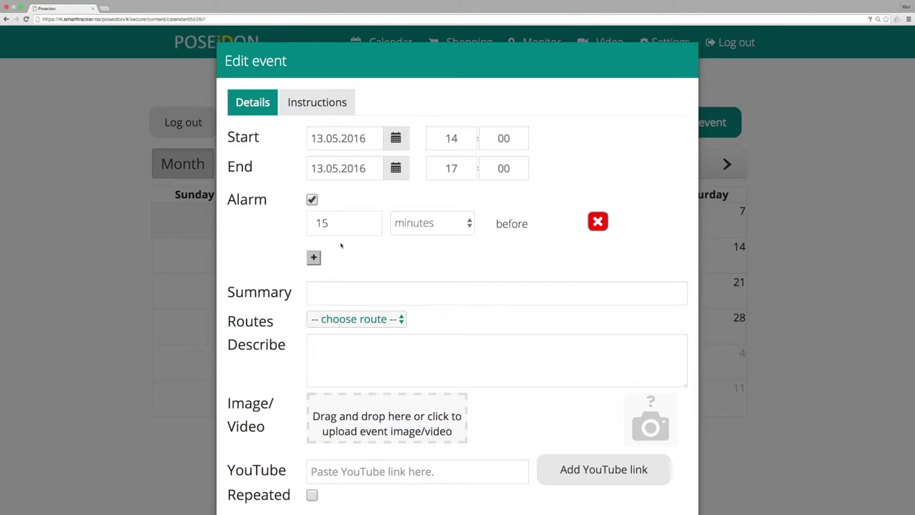
left_click_drag(338, 227, 309, 224)
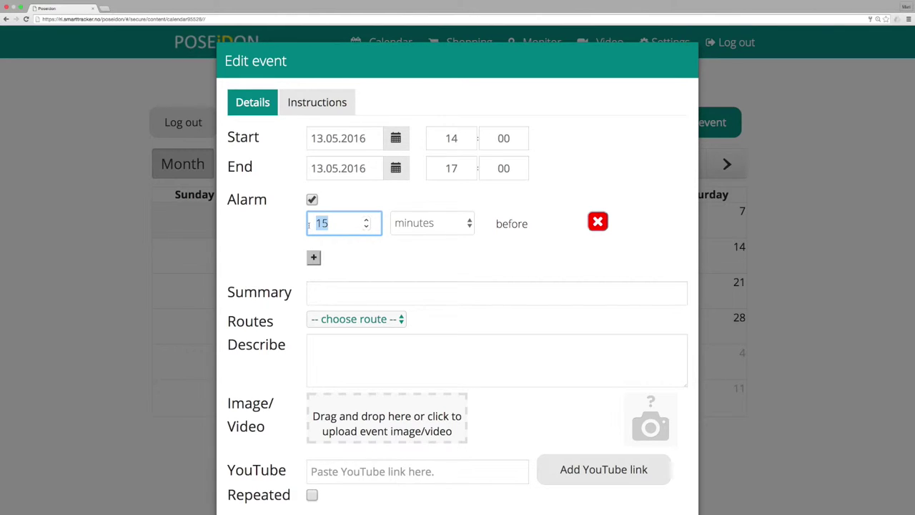
type("10")
left_click(381, 266)
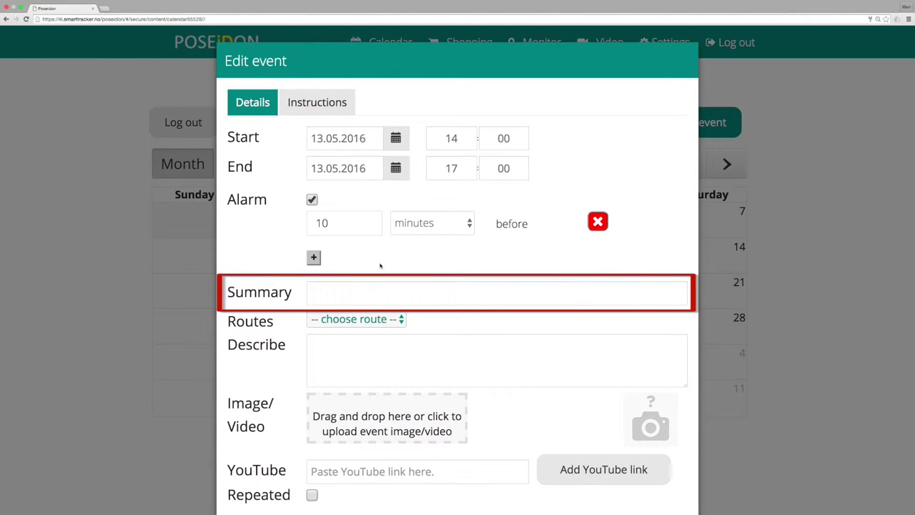
Enter the summary "Travel to" followed by the friend's name, and choose the route from Home to that friend.
left_click(351, 292)
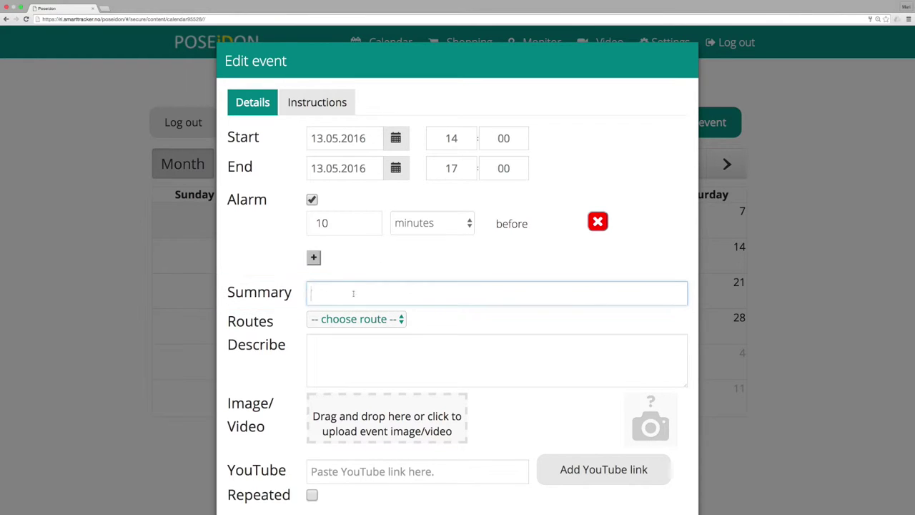
type("Travel to Peter")
left_click(472, 323)
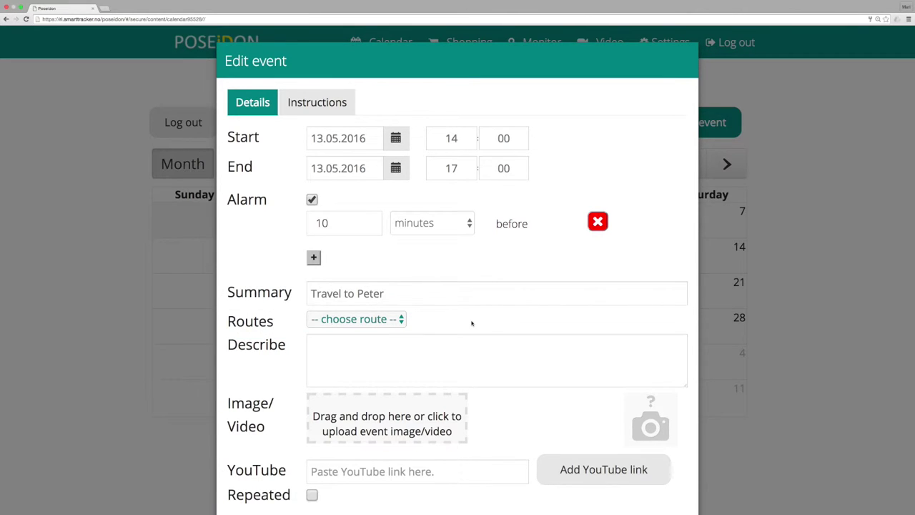
left_click(397, 322)
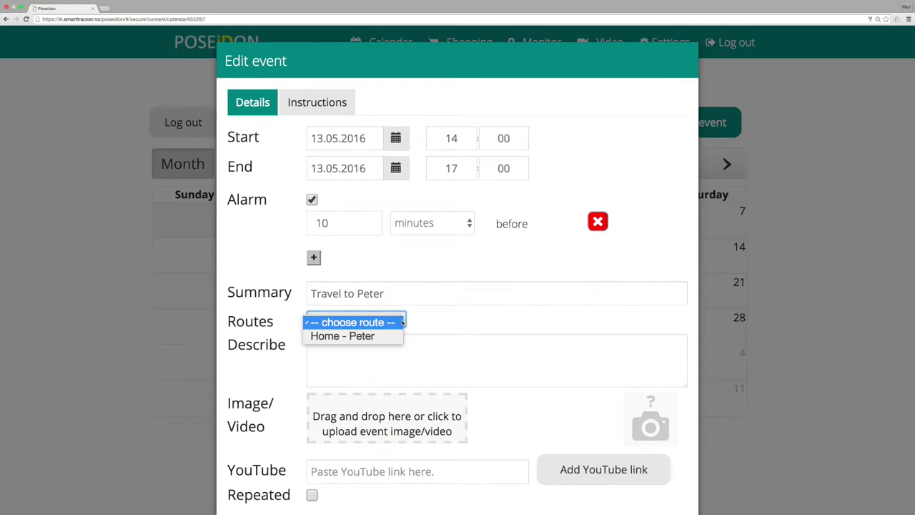
left_click(393, 335)
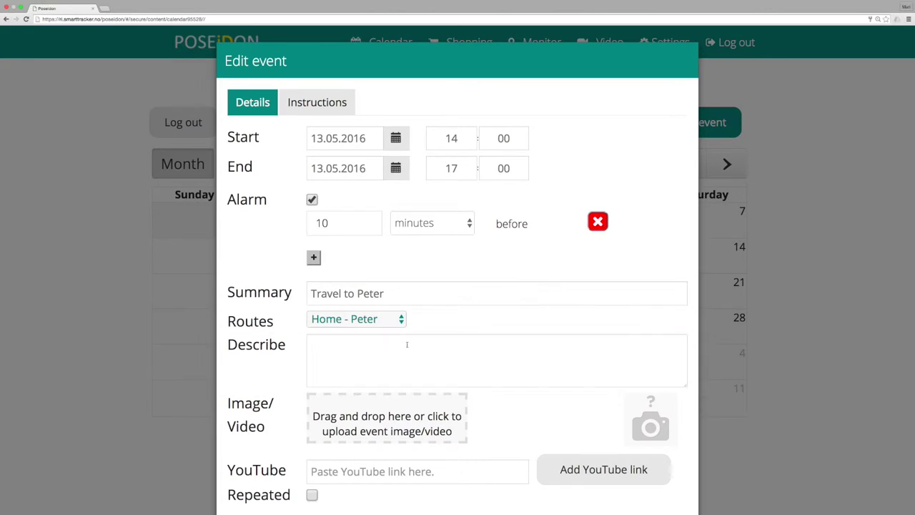
Describe the event with a sentence saying "You are going to" the named friend "for the weekend.".
left_click(407, 345)
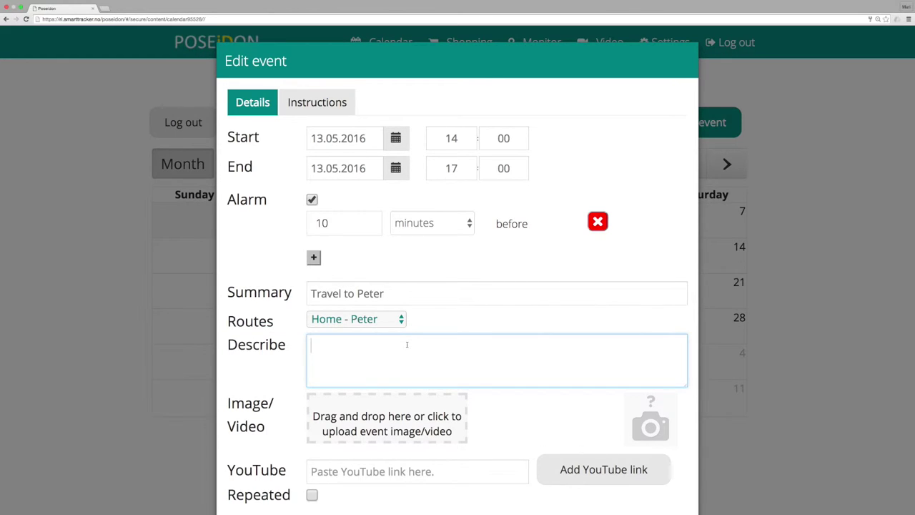
type("You are going to Peter for the")
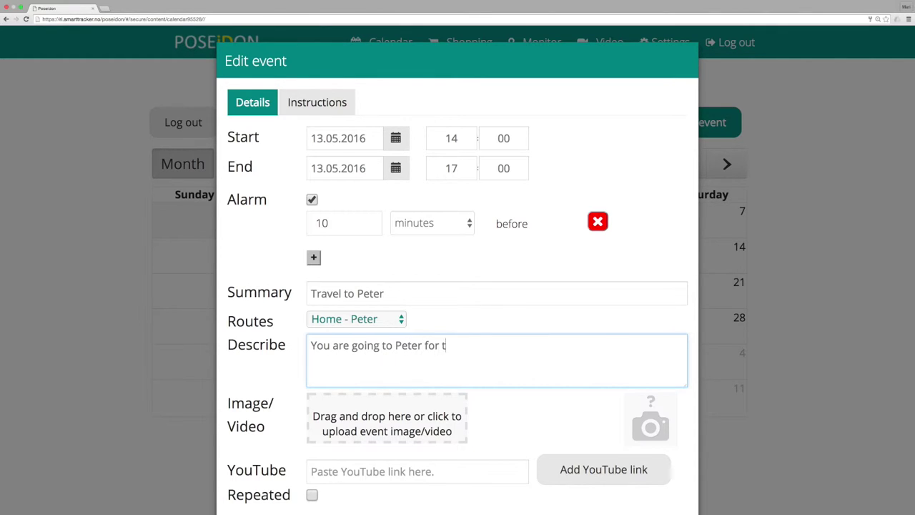
type(" weekend.")
left_click(679, 256)
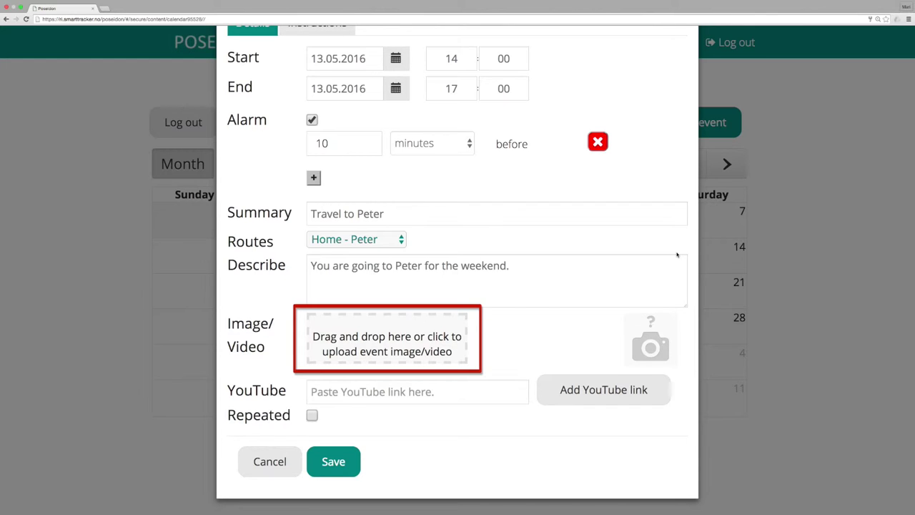
Upload the friend's PNG portrait from the WEB folder as the event image.
left_click(387, 343)
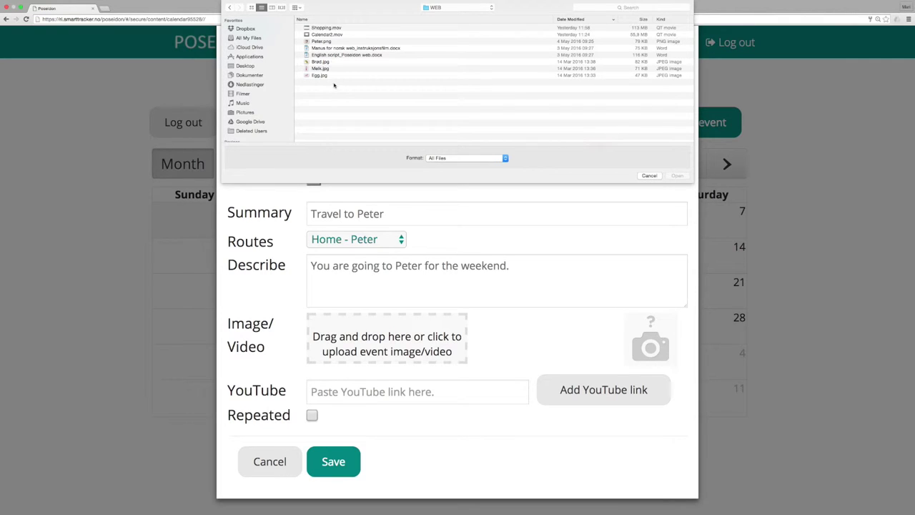
left_click(325, 41)
left_click(672, 176)
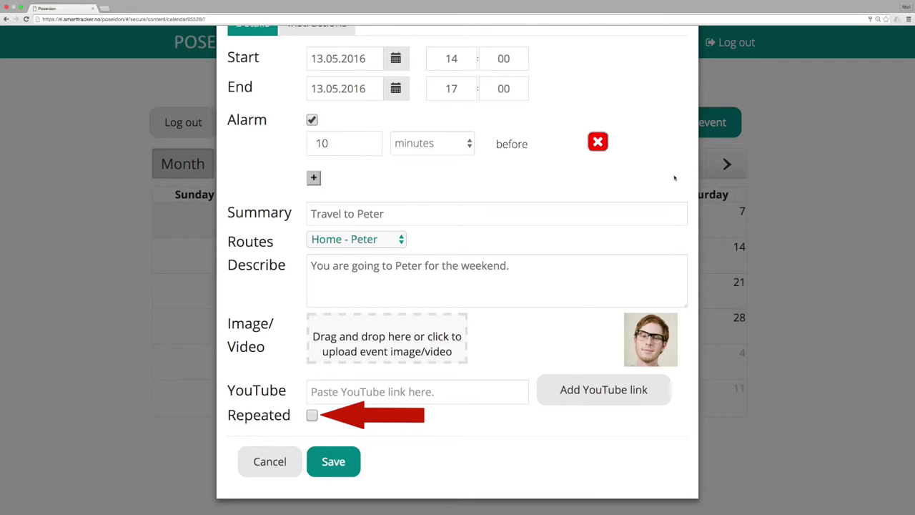
left_click(312, 415)
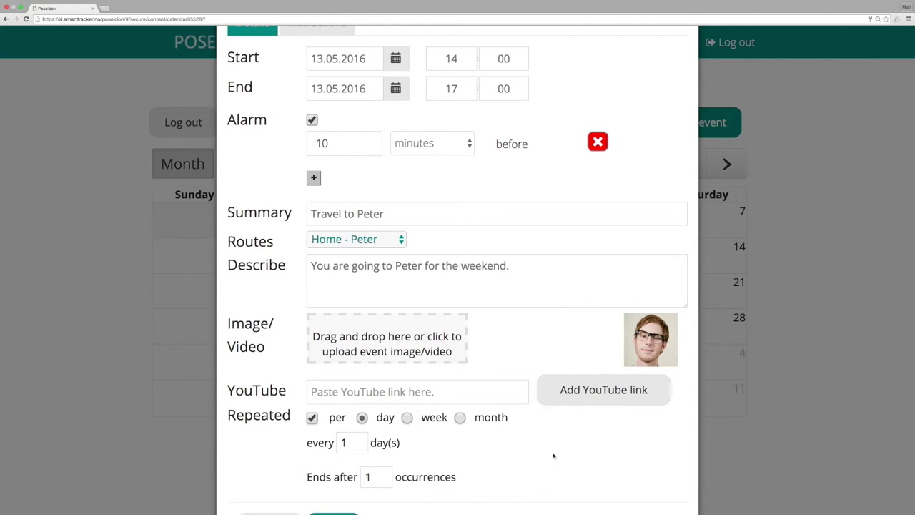
scroll(557, 456, "down", 2)
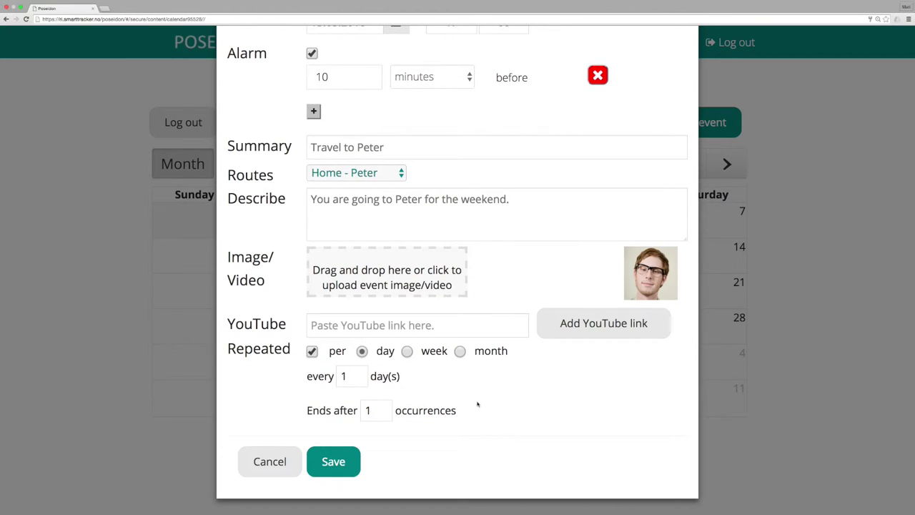
left_click(407, 352)
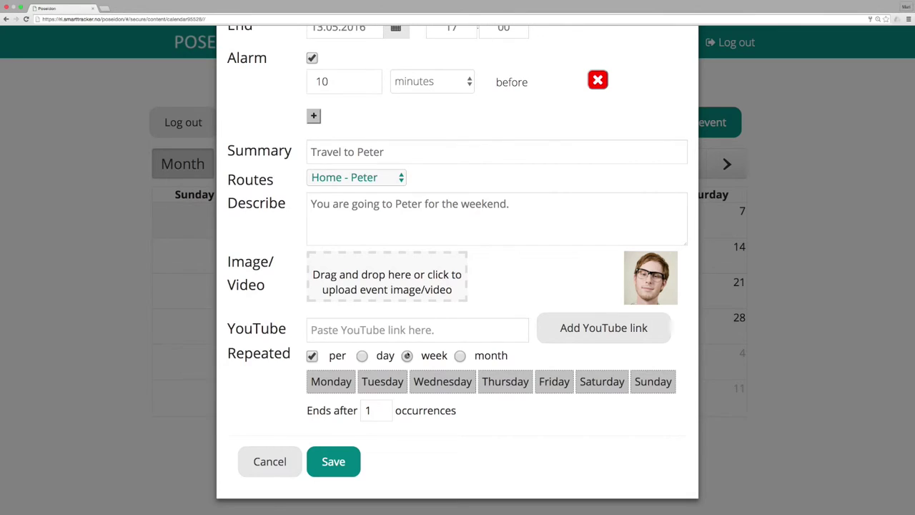
left_click(460, 356)
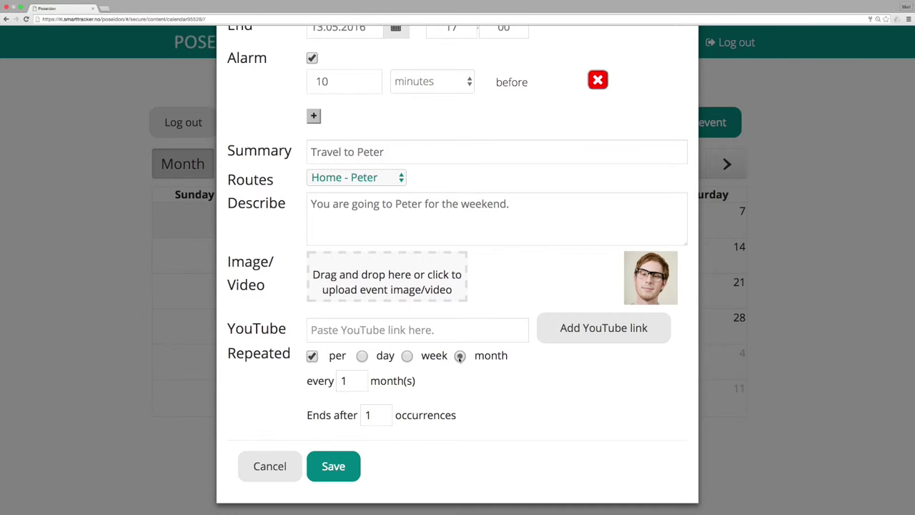
left_click(312, 356)
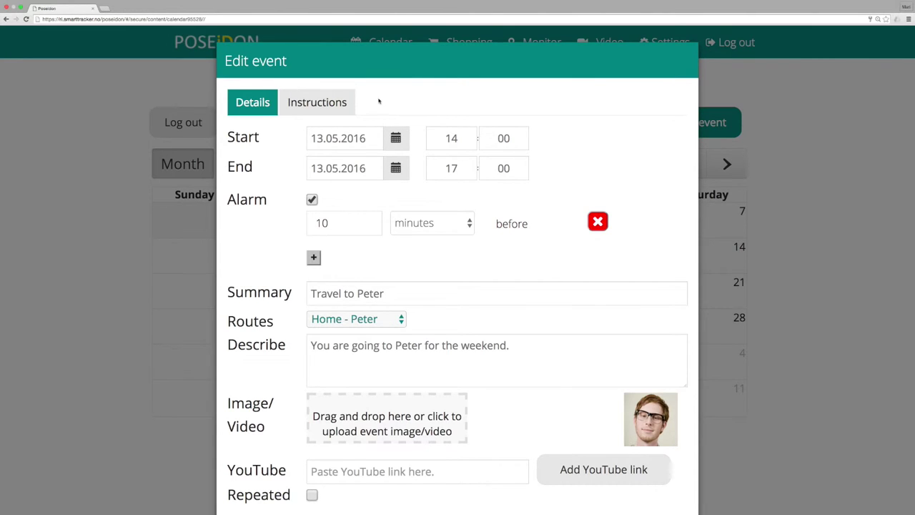
Begin an instruction for the event with the description "Go and find your bag.".
left_click(339, 103)
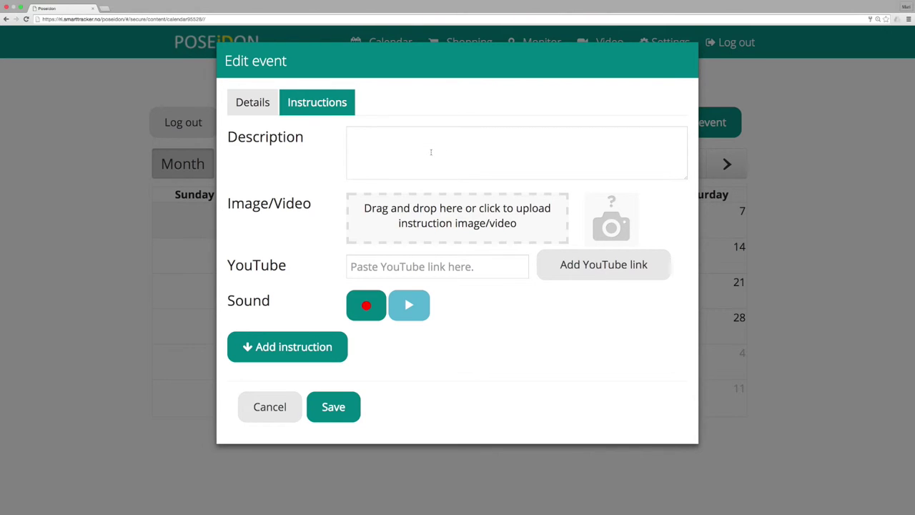
left_click(431, 153)
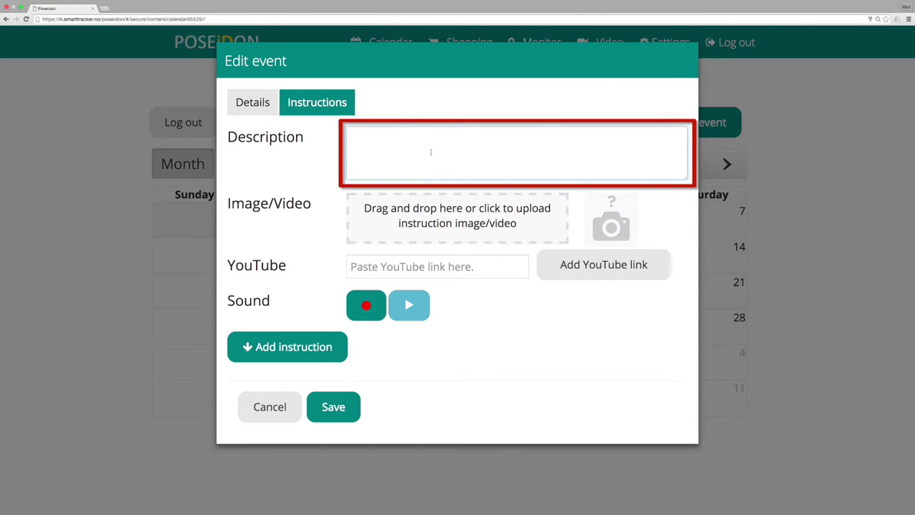
type("Go anf")
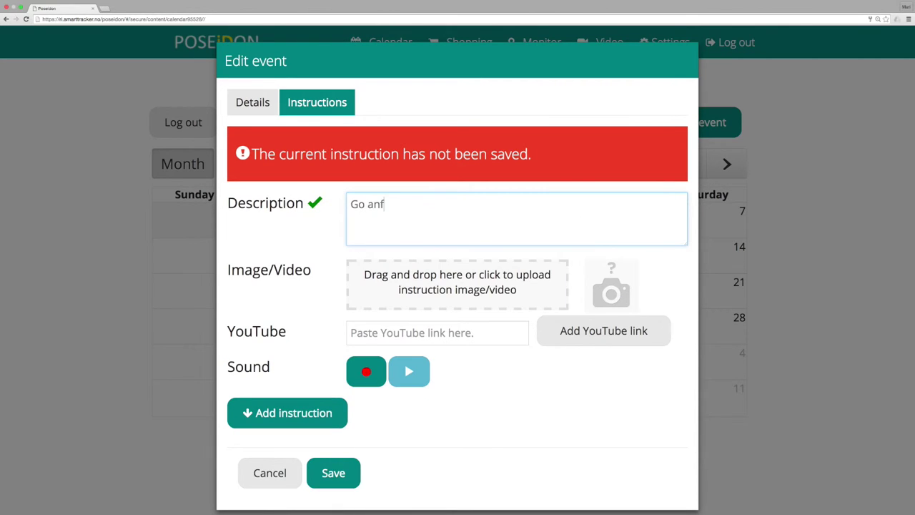
key("BackSpace")
type("d find your bag.")
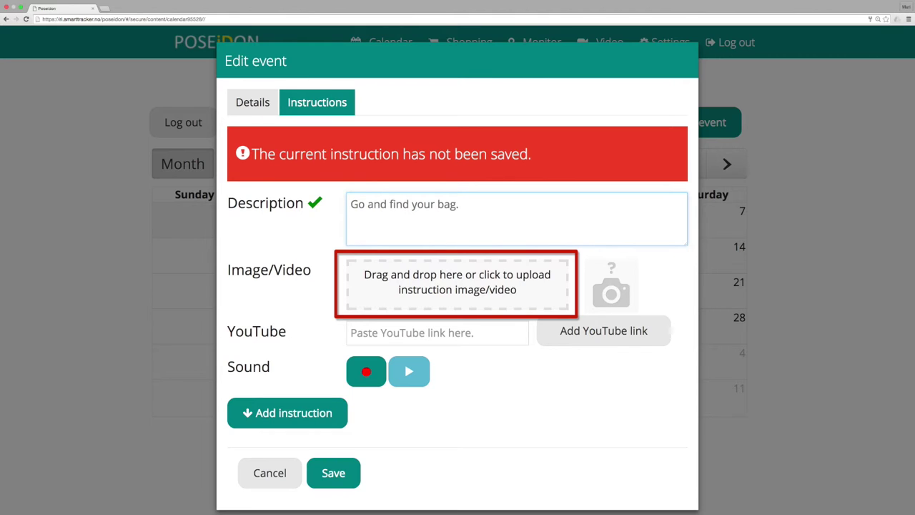
Upload bag.jpg from the WEB folder as the instruction's image.
scroll(481, 342, "down", 1)
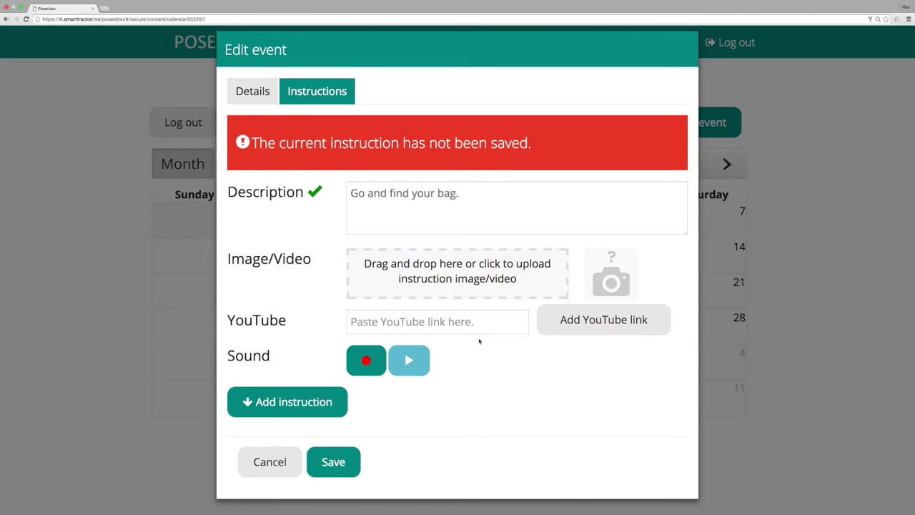
left_click(471, 278)
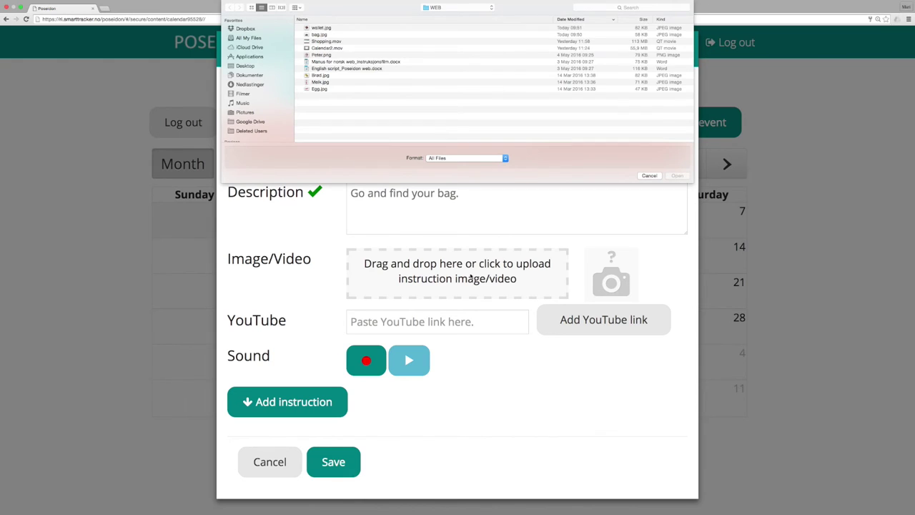
left_click(323, 34)
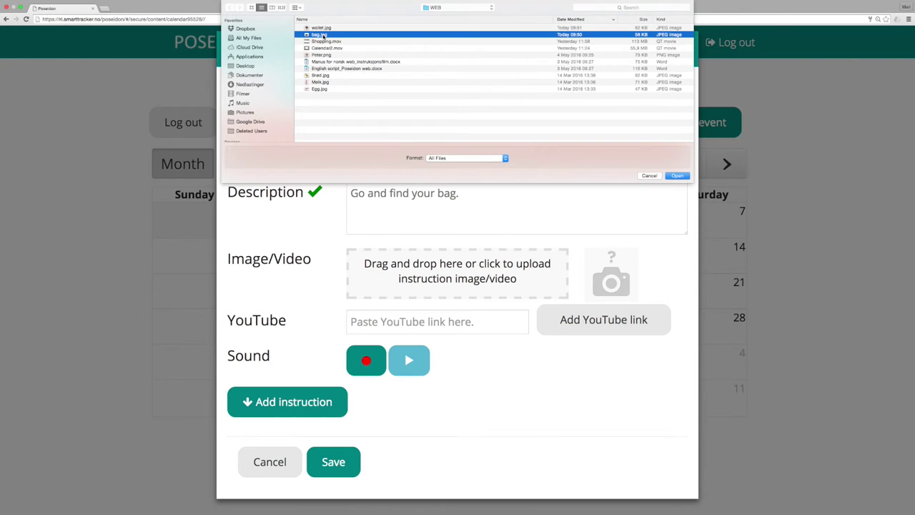
left_click(675, 177)
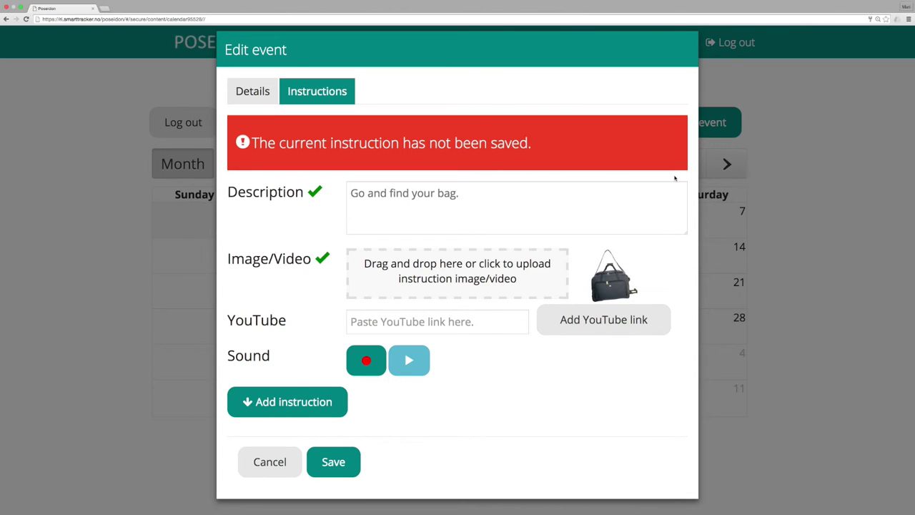
Record a sound clip for the bag instruction and add the instruction to the event's list.
left_click(378, 360)
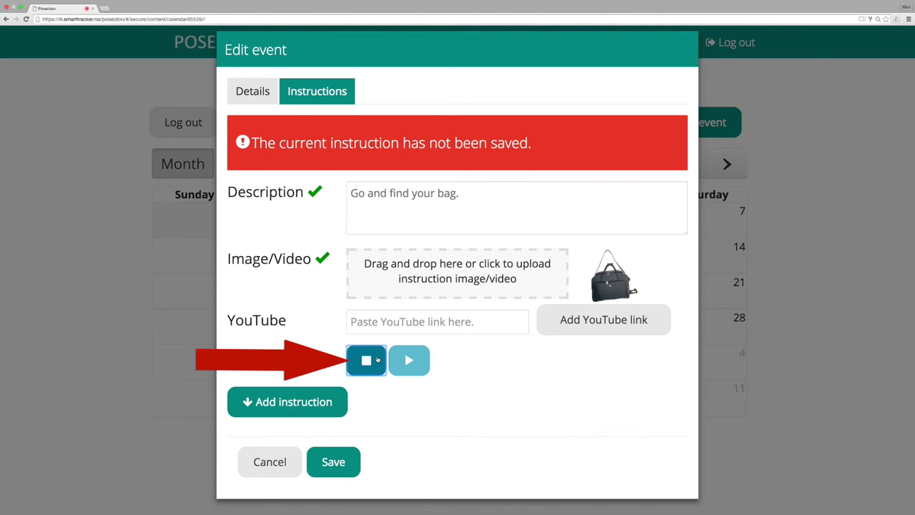
left_click(379, 360)
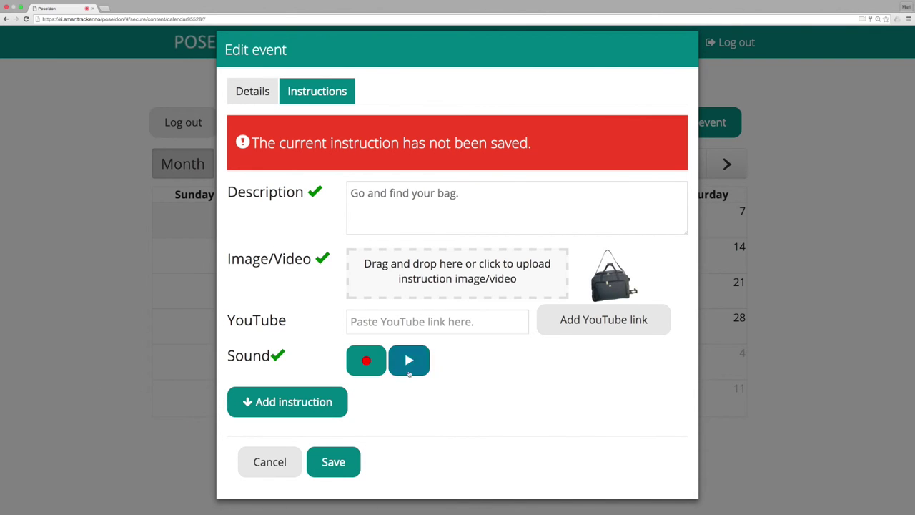
left_click(312, 396)
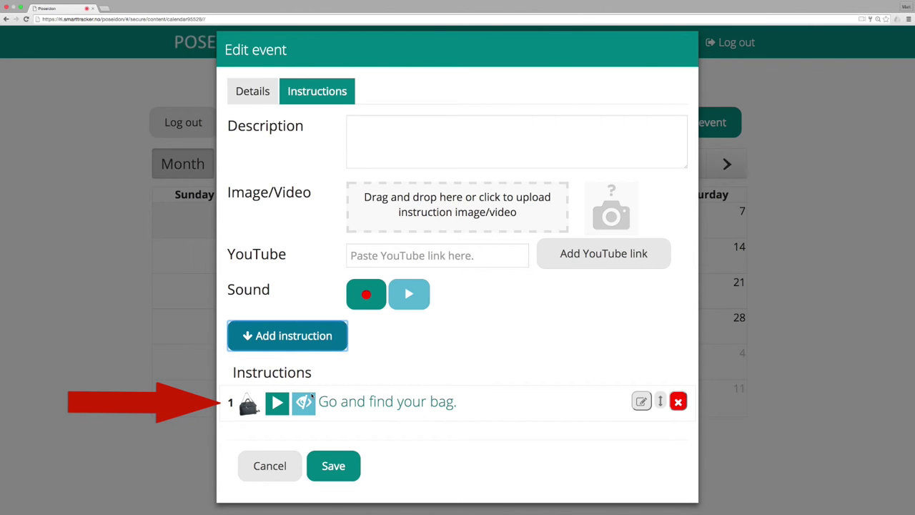
left_click(515, 484)
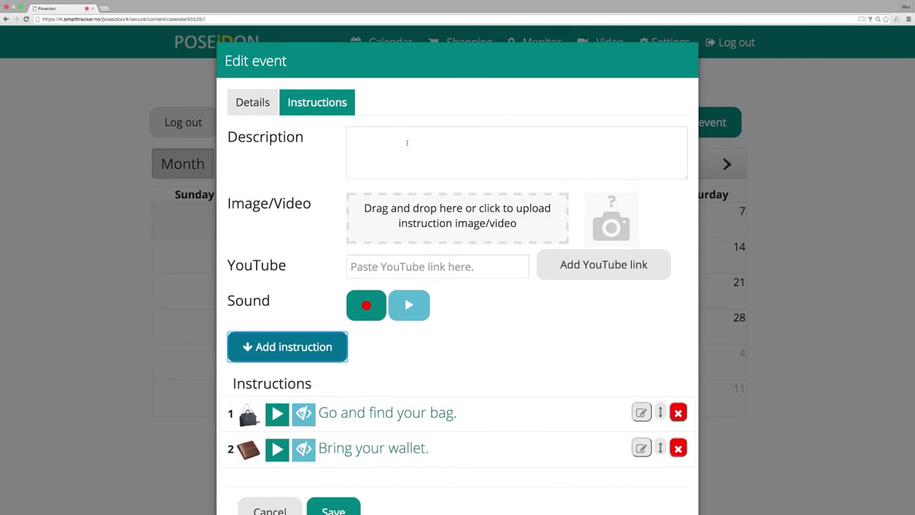
Begin another instruction for the event with the description "See how to buy a train ticket.".
left_click(407, 143)
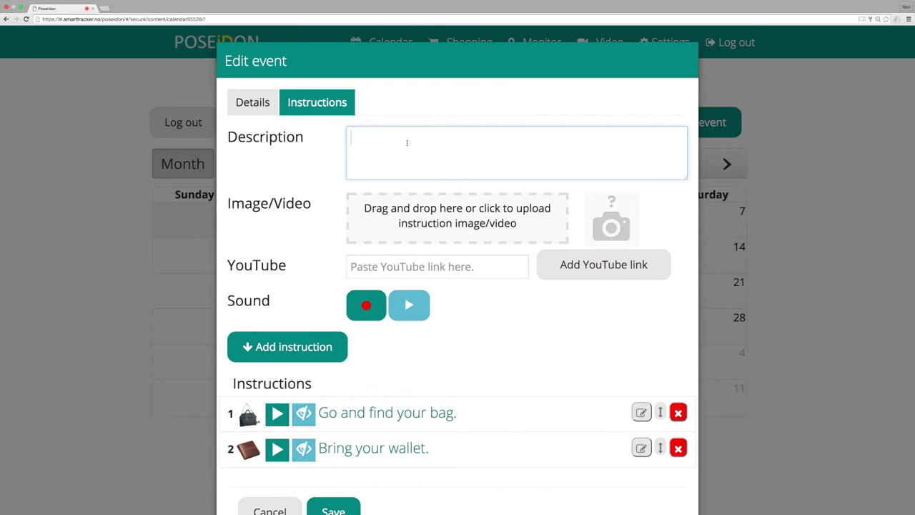
type("See")
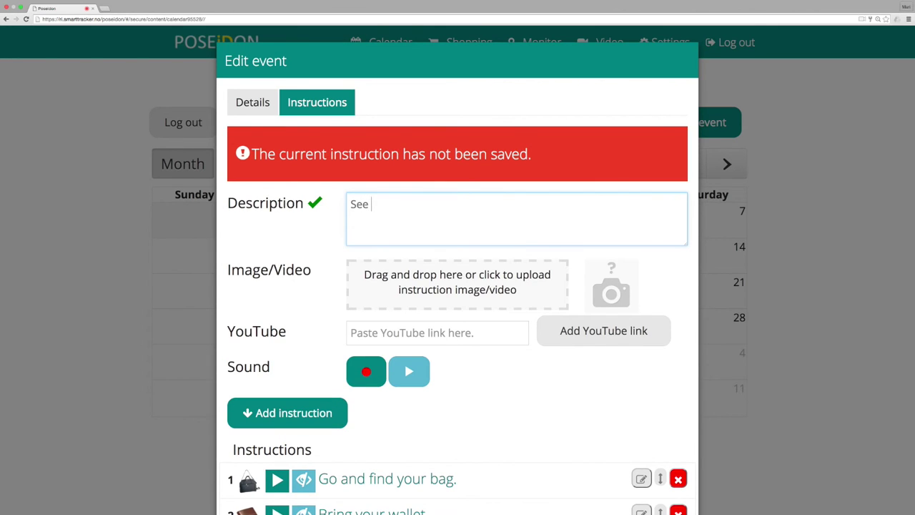
type(" how to buy a train")
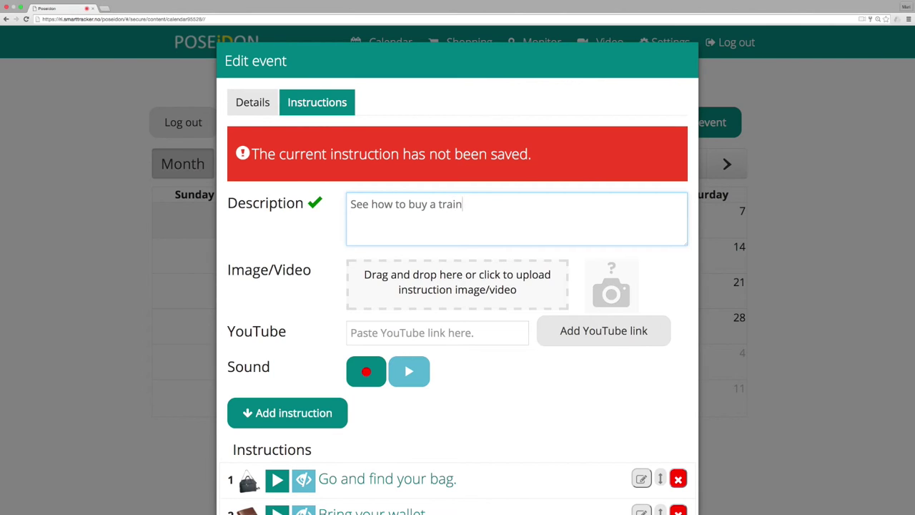
type(" ticket.")
Upload the converted "Buying ticket" iPhone MP4 movie from the Downloads folder as the train ticket instruction's video.
left_click(495, 274)
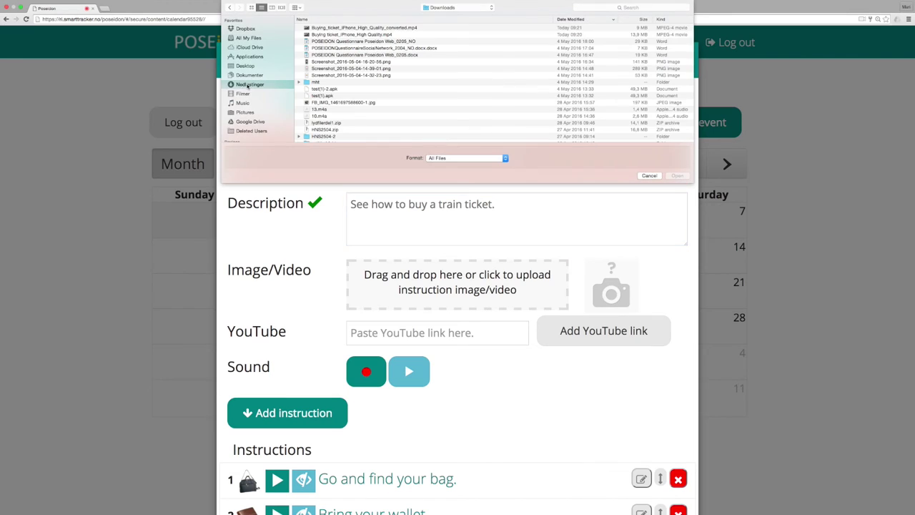
left_click(412, 28)
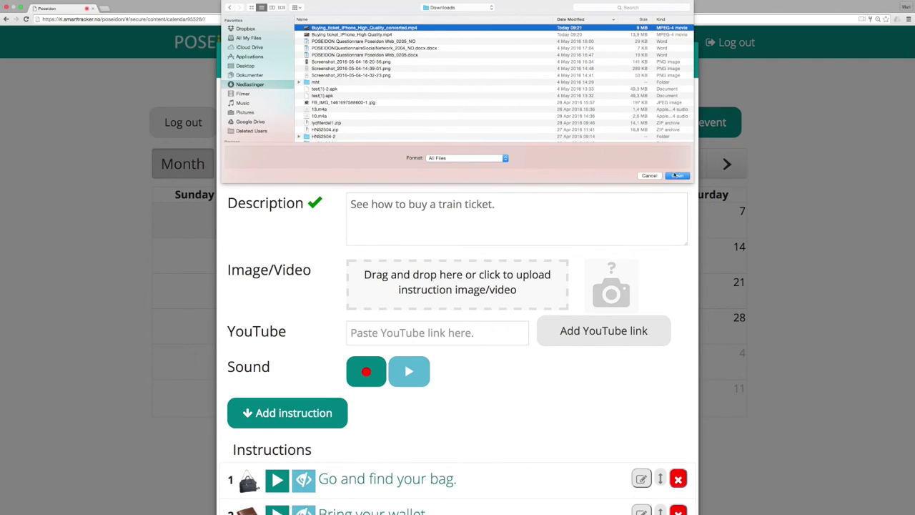
left_click(676, 175)
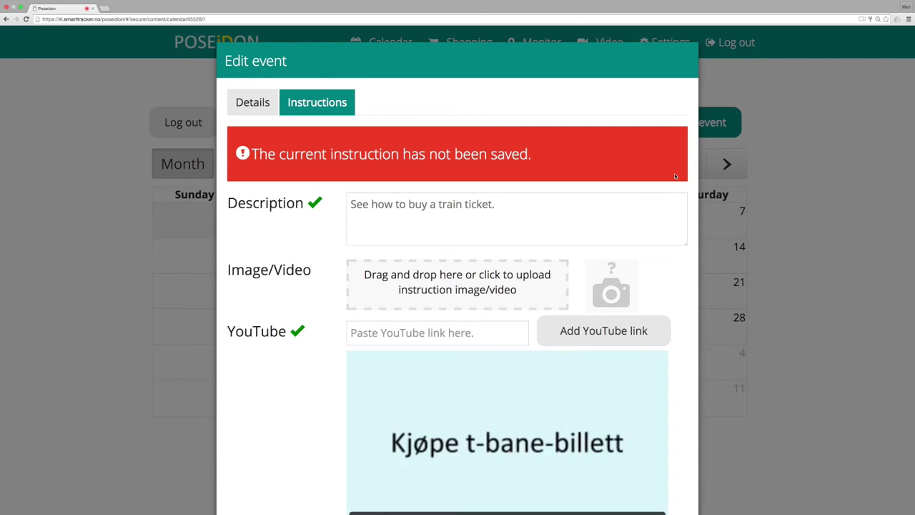
scroll(277, 368, "down", 5)
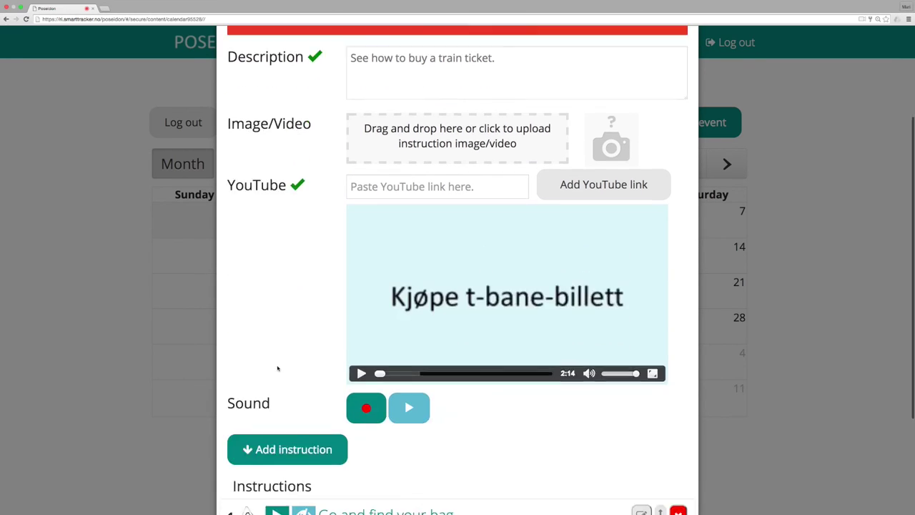
left_click(329, 320)
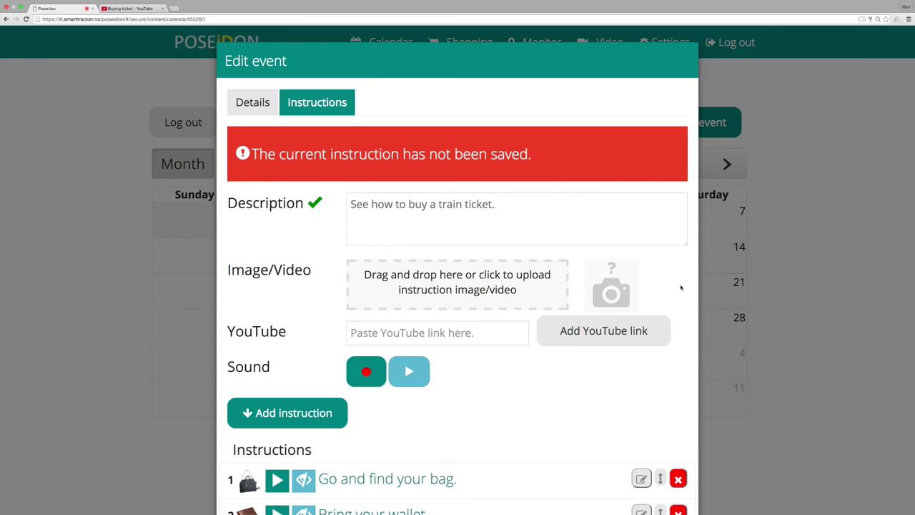
Switch to the YouTube page of the "Buying ticket" video and copy its share link.
left_click(143, 8)
left_click(201, 355)
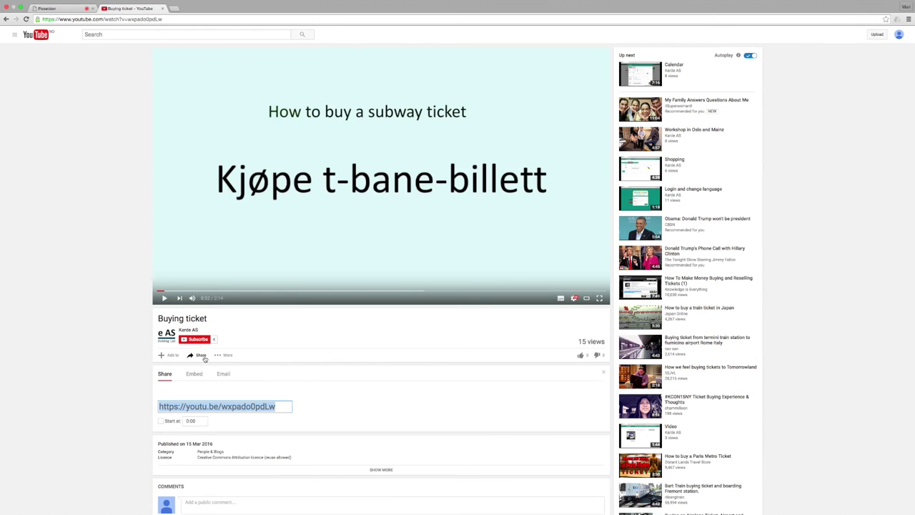
right_click(258, 406)
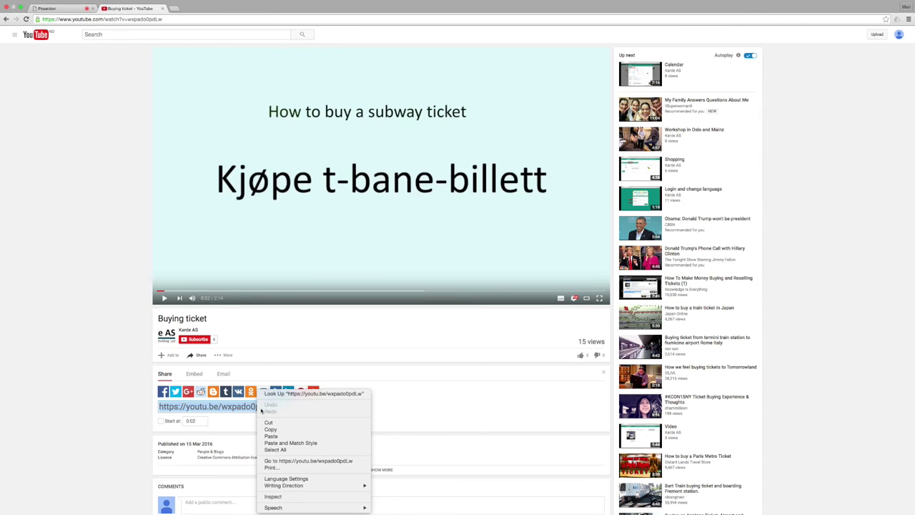
left_click(270, 430)
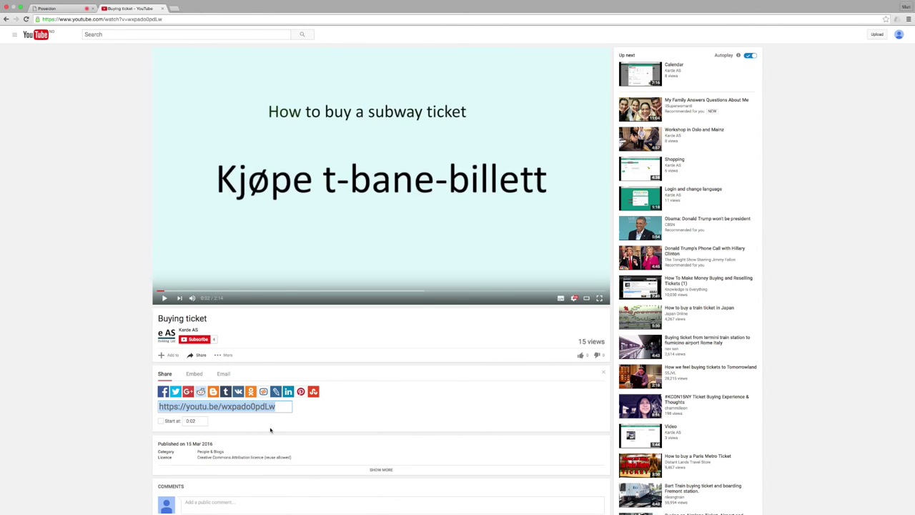
left_click(70, 8)
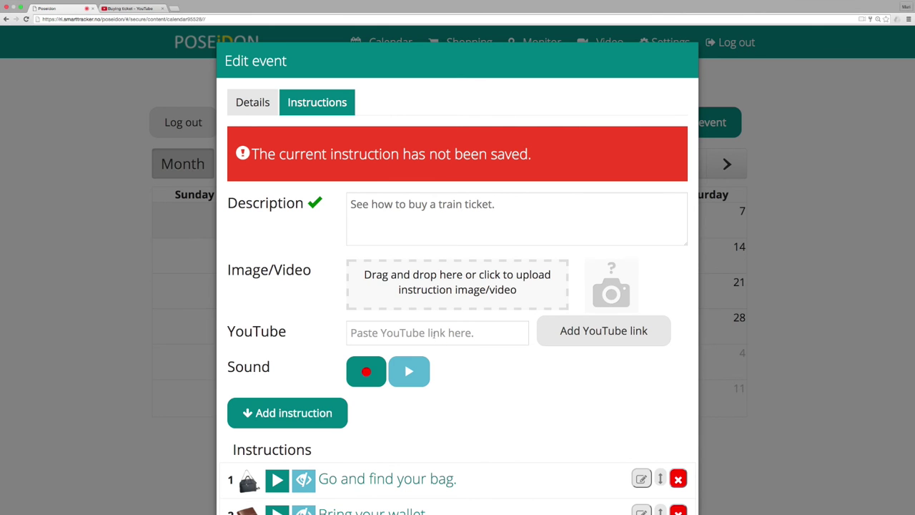
left_click(436, 333)
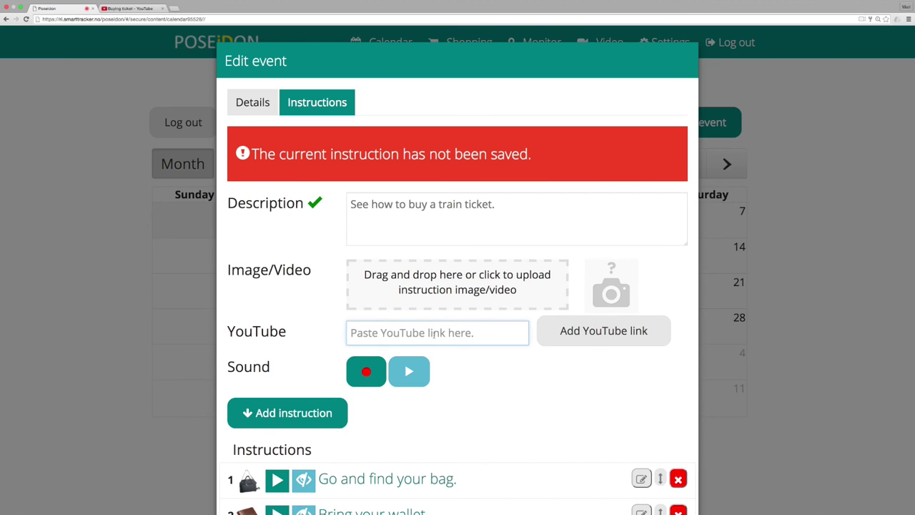
key("super+v")
left_click(557, 371)
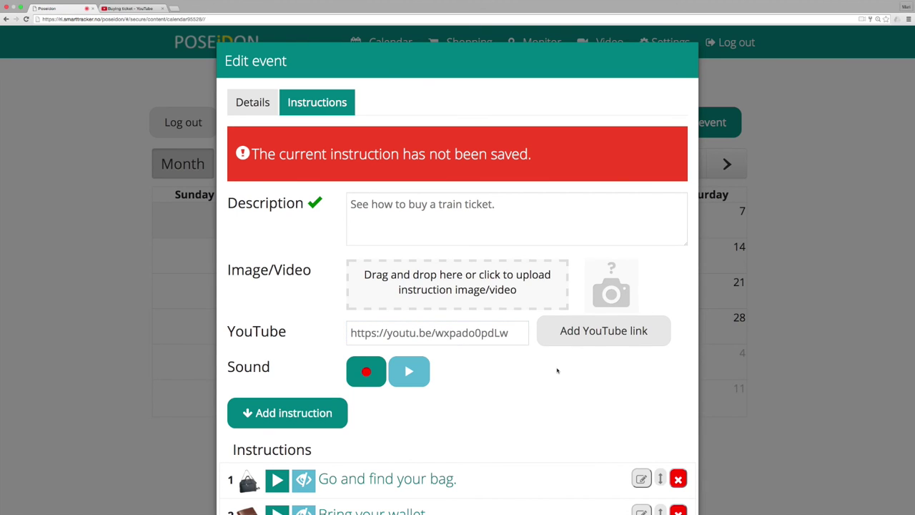
left_click(655, 338)
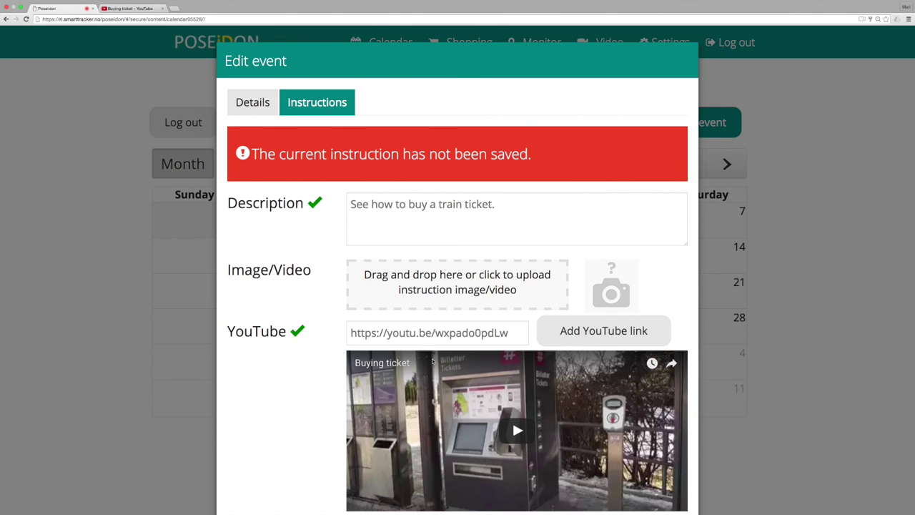
Add the train ticket instruction to the event's list and save the event.
scroll(299, 388, "down", 5)
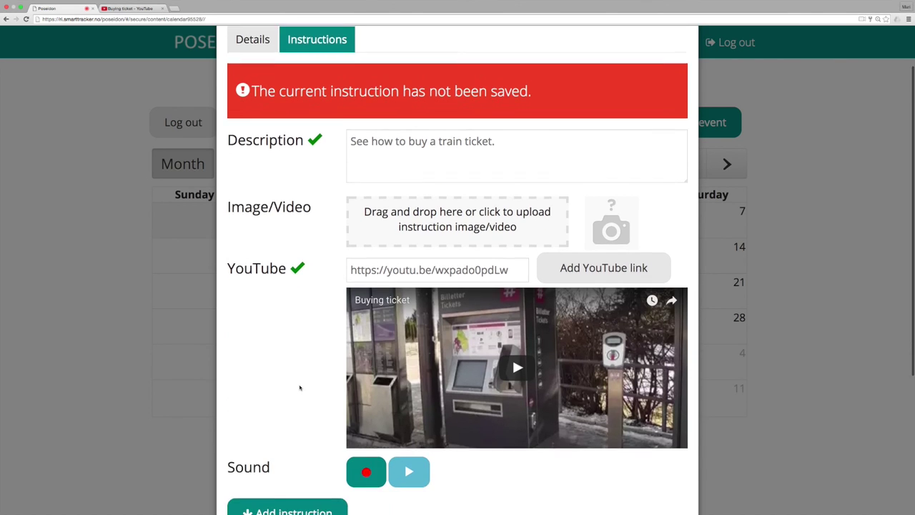
scroll(299, 387, "down", 1)
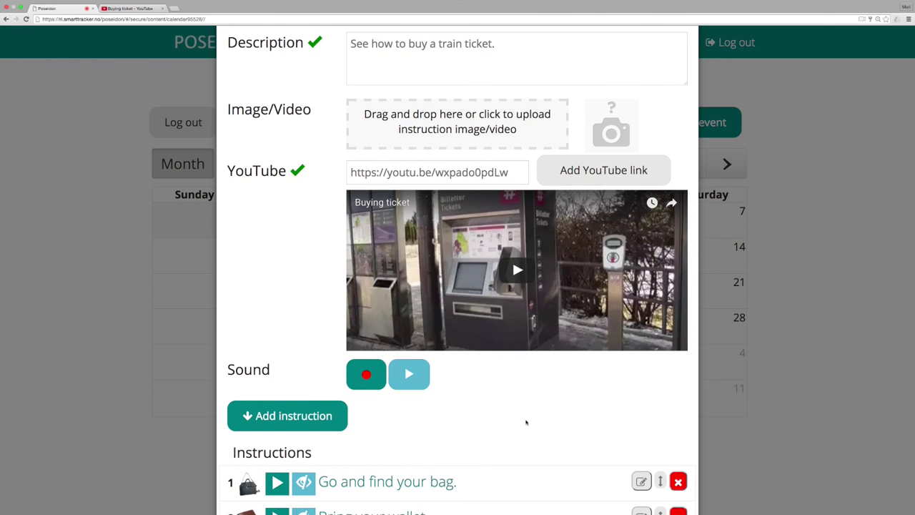
left_click(286, 416)
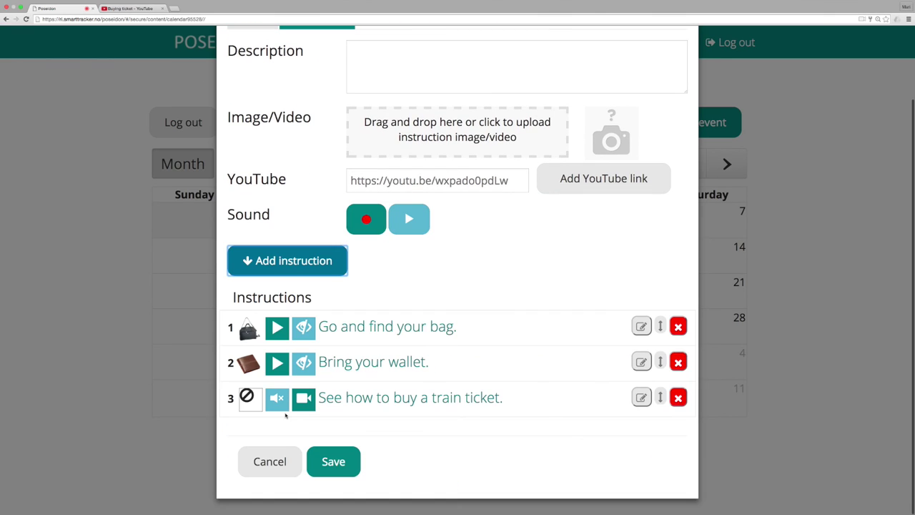
left_click(478, 447)
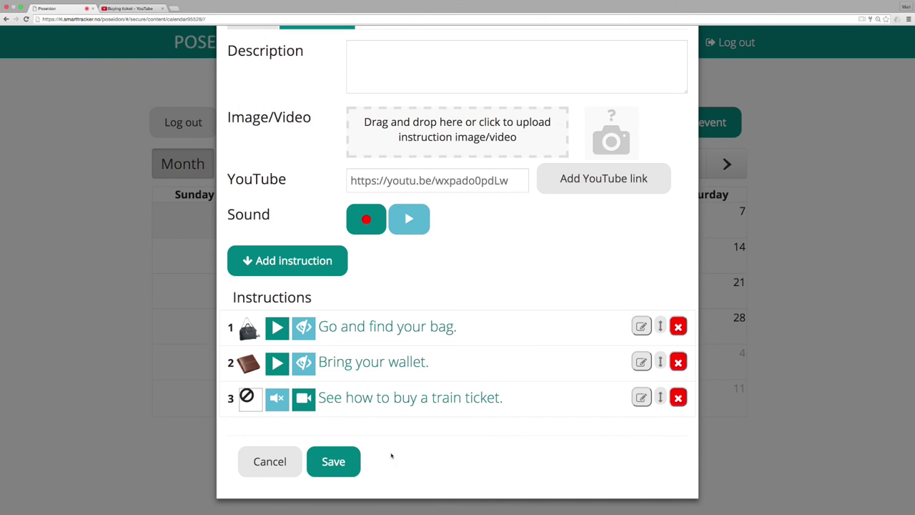
left_click(356, 458)
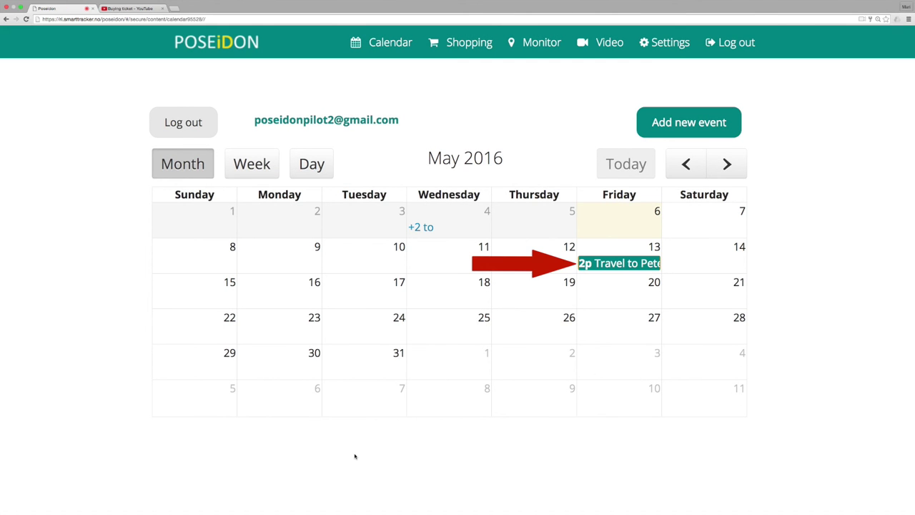